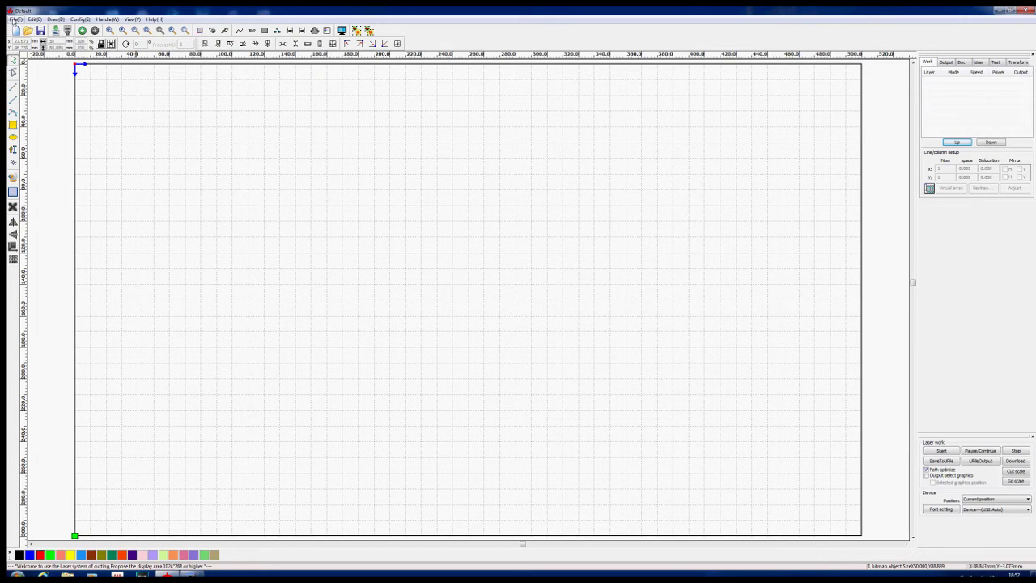
# - Import the harry2.bmp horse photo into the job
pyautogui.click(15, 19)
pyautogui.click(28, 67)
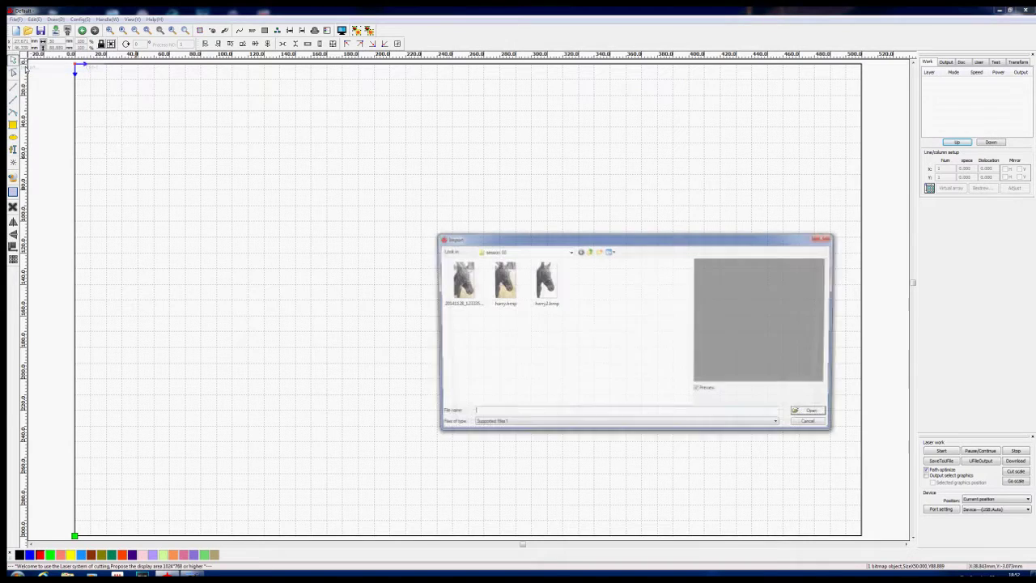
pyautogui.doubleClick(544, 280)
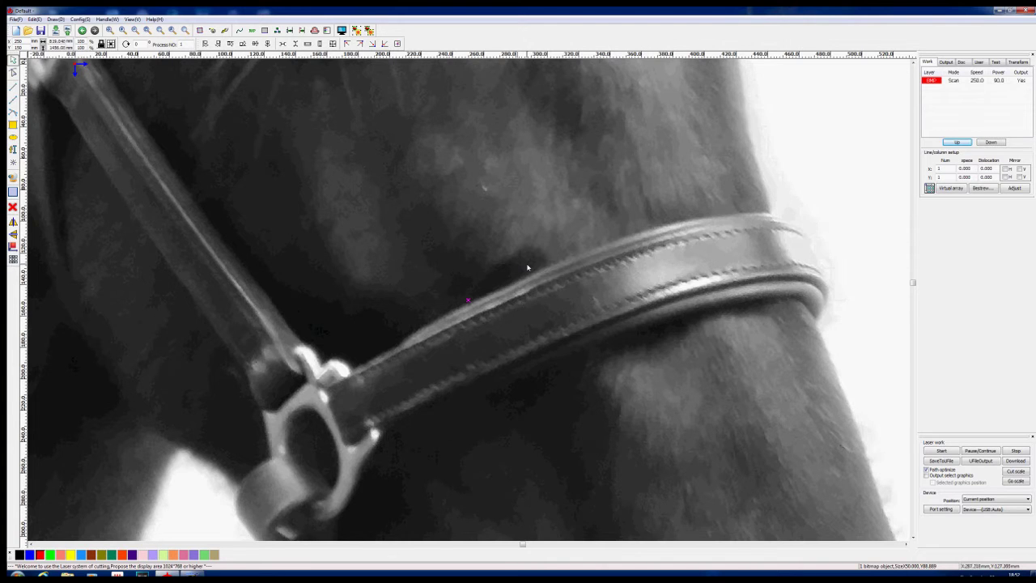
pyautogui.scroll(-5, 494, 249)
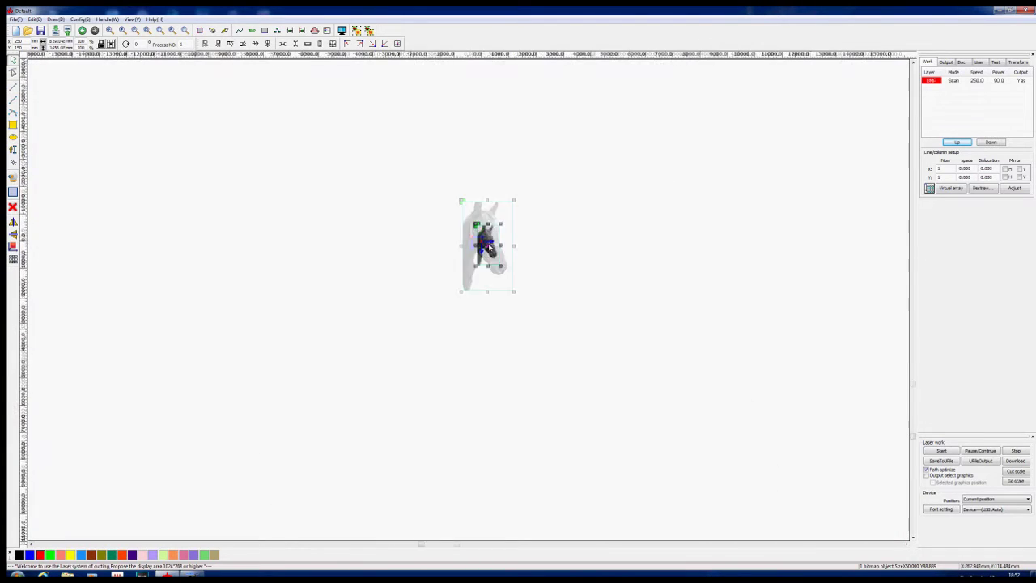
pyautogui.scroll(1, 489, 248)
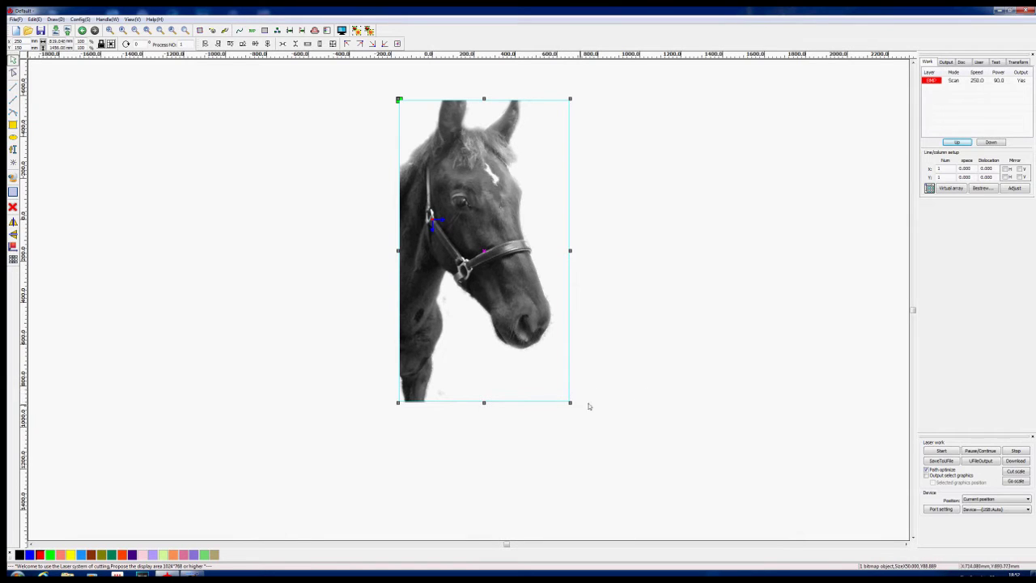
# - Shrink the horse image to about half size and place it at the work area's top-left
pyautogui.moveTo(570, 403); pyautogui.dragTo(457, 164)
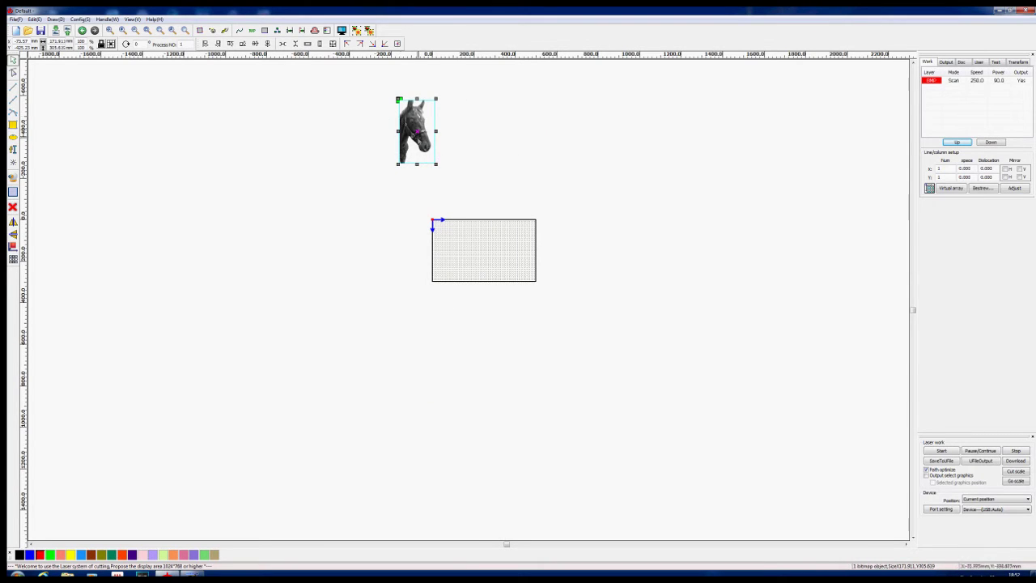
pyautogui.moveTo(429, 122); pyautogui.dragTo(481, 241)
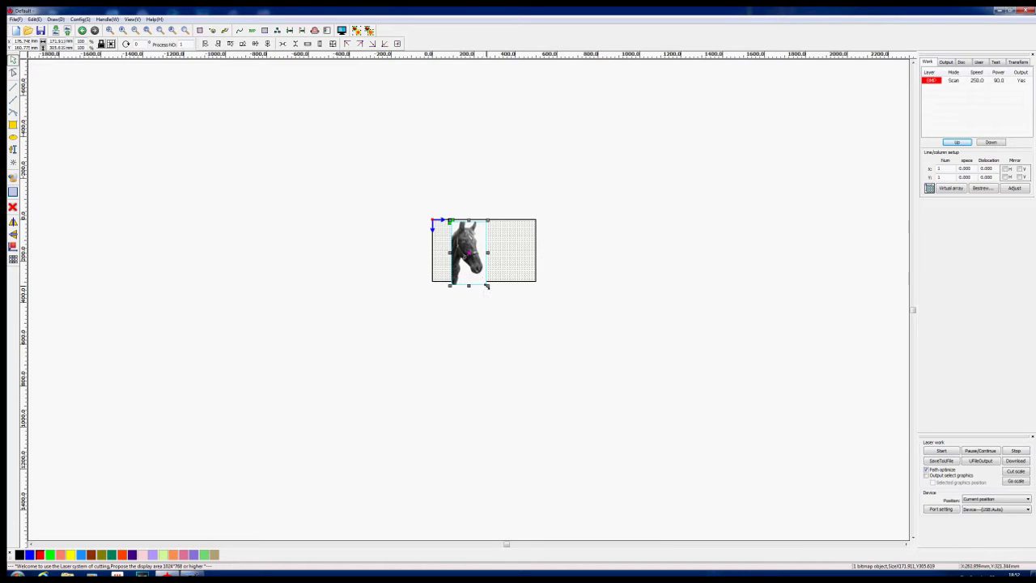
pyautogui.moveTo(486, 253); pyautogui.dragTo(469, 253)
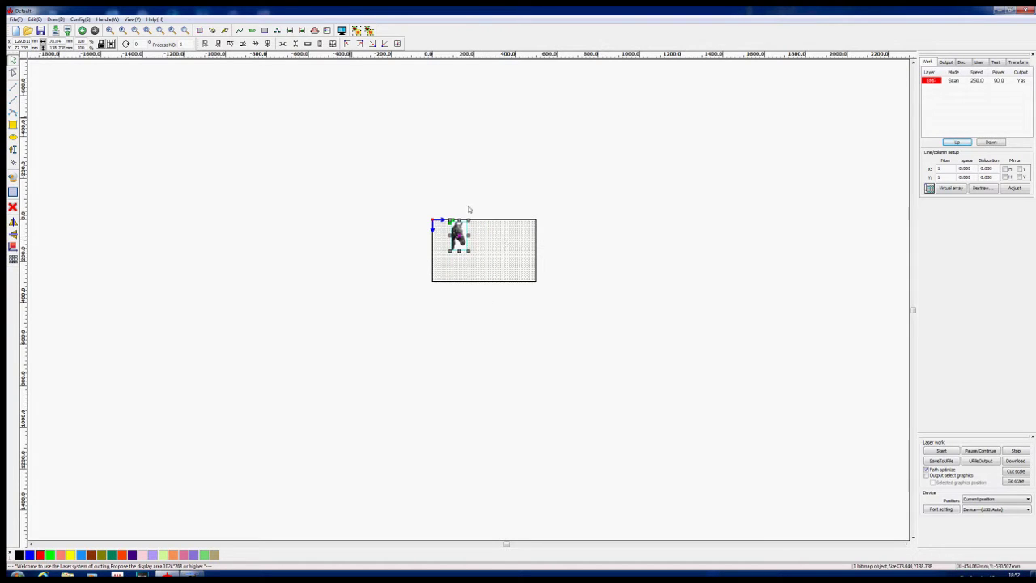
# - Fit the page into view and set the horse image width to 50 mm
pyautogui.click(148, 30)
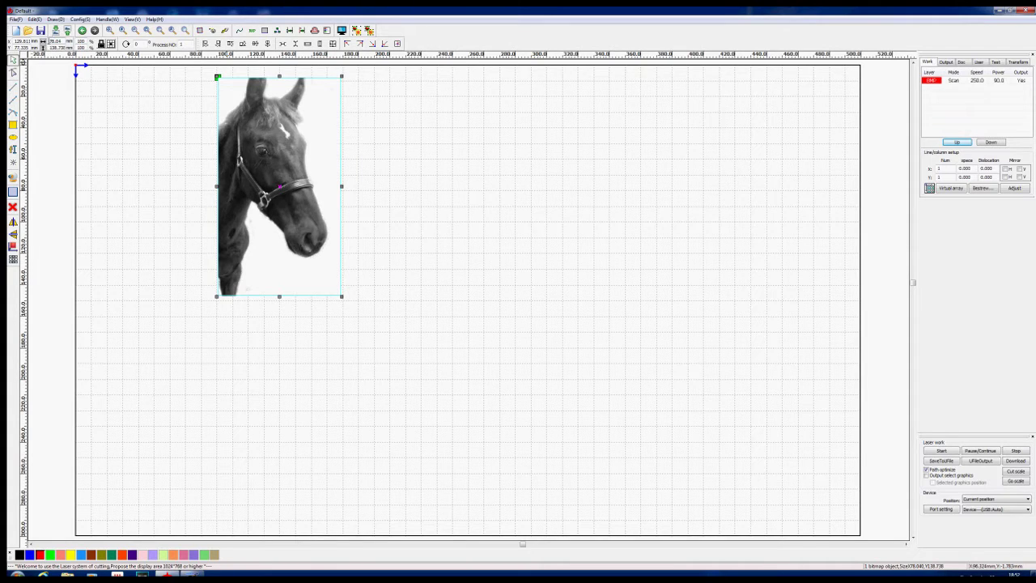
pyautogui.doubleClick(50, 41)
pyautogui.write('50')
pyautogui.click(82, 30)
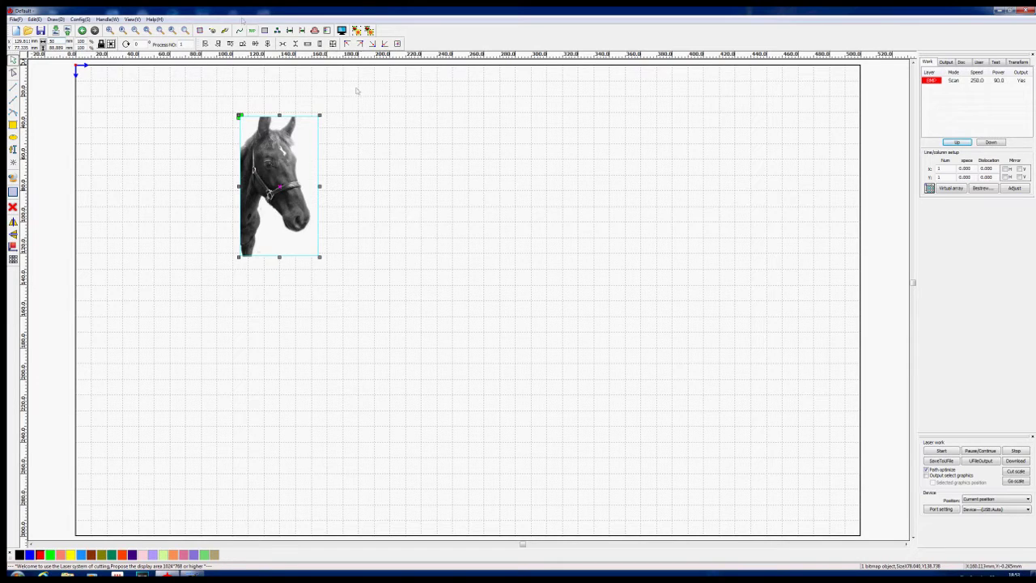
# - In Bitmap handle, invert colours, set 250 pixels/inch, and apply Dot graphic dithering to the source
pyautogui.click(101, 22)
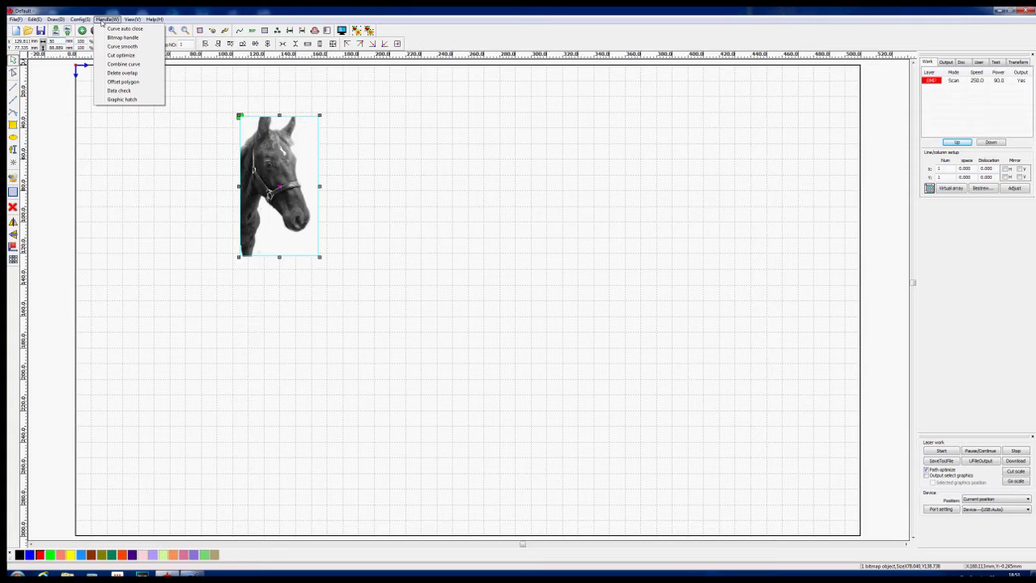
pyautogui.click(122, 38)
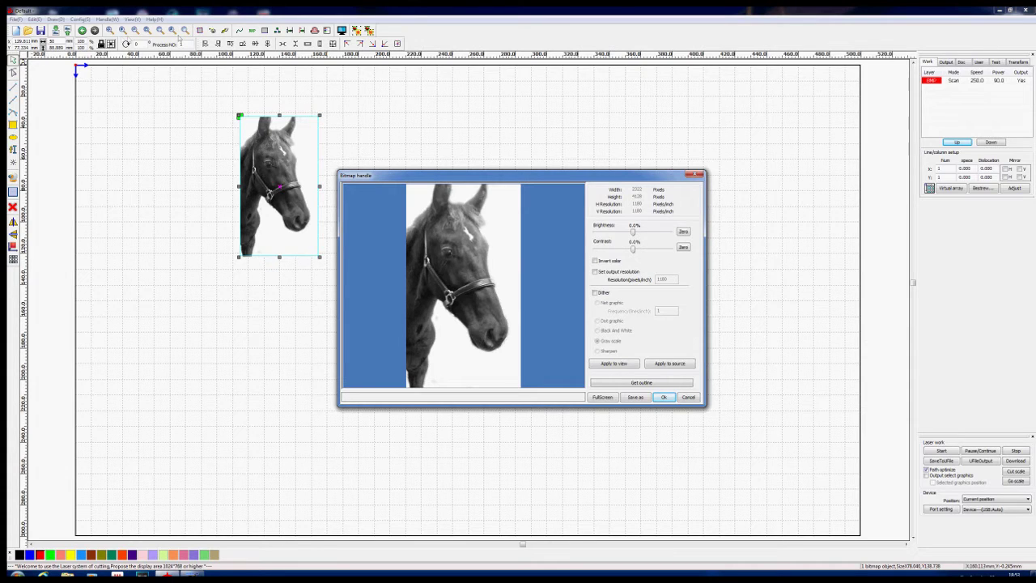
pyautogui.click(596, 261)
pyautogui.click(596, 272)
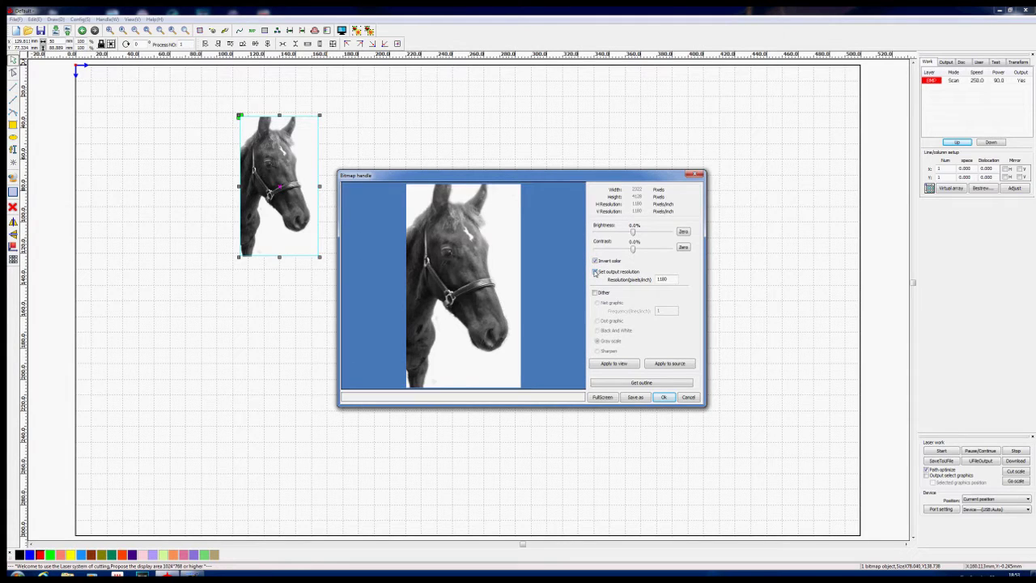
pyautogui.doubleClick(670, 278)
pyautogui.write('250')
pyautogui.click(596, 294)
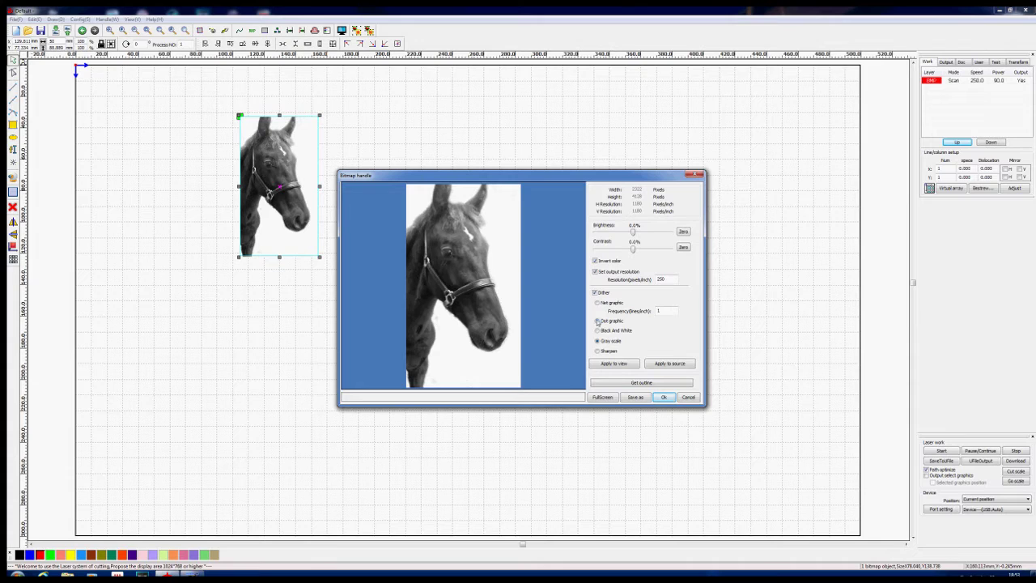
pyautogui.click(598, 321)
pyautogui.click(613, 364)
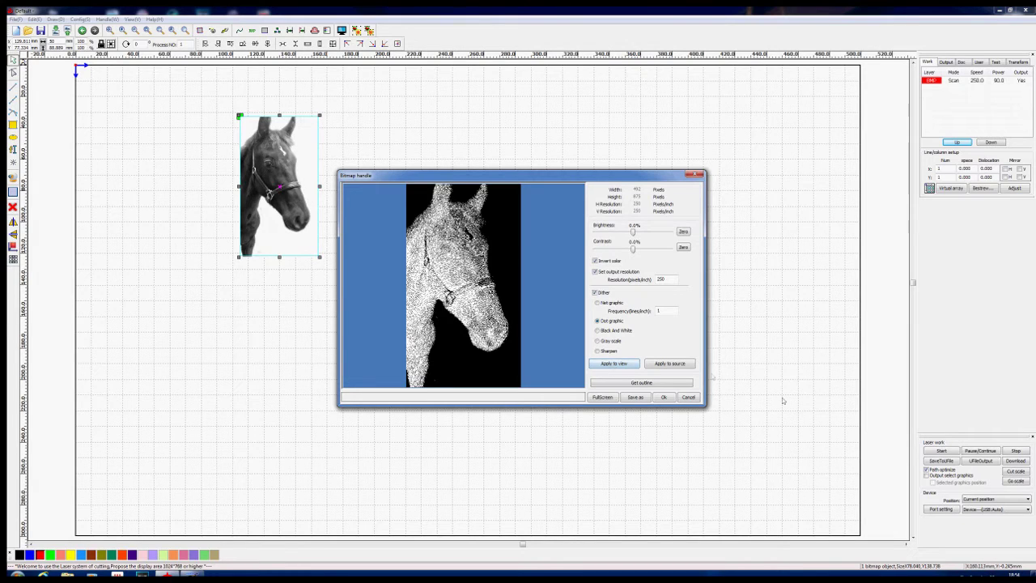
pyautogui.click(678, 364)
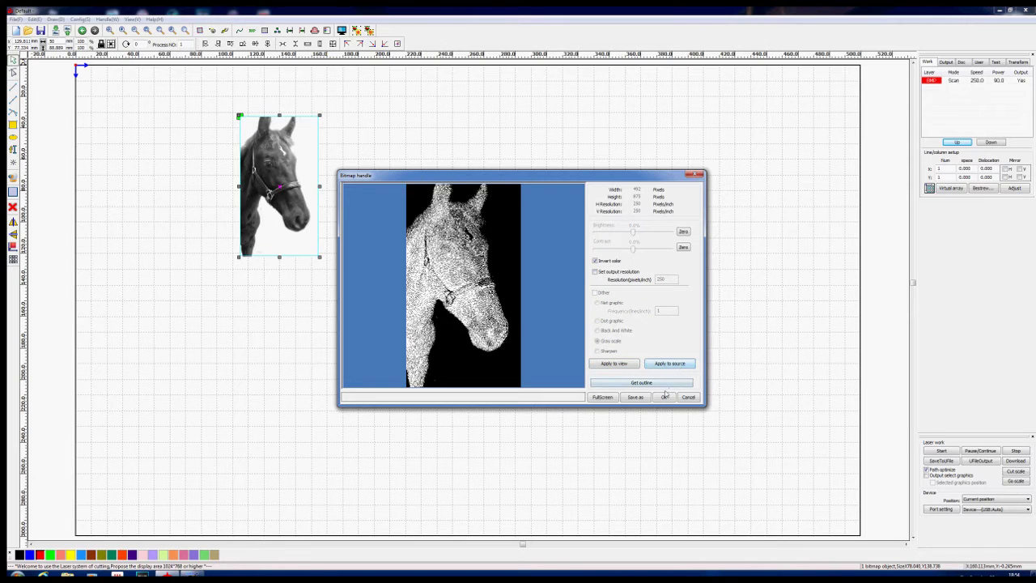
pyautogui.click(664, 397)
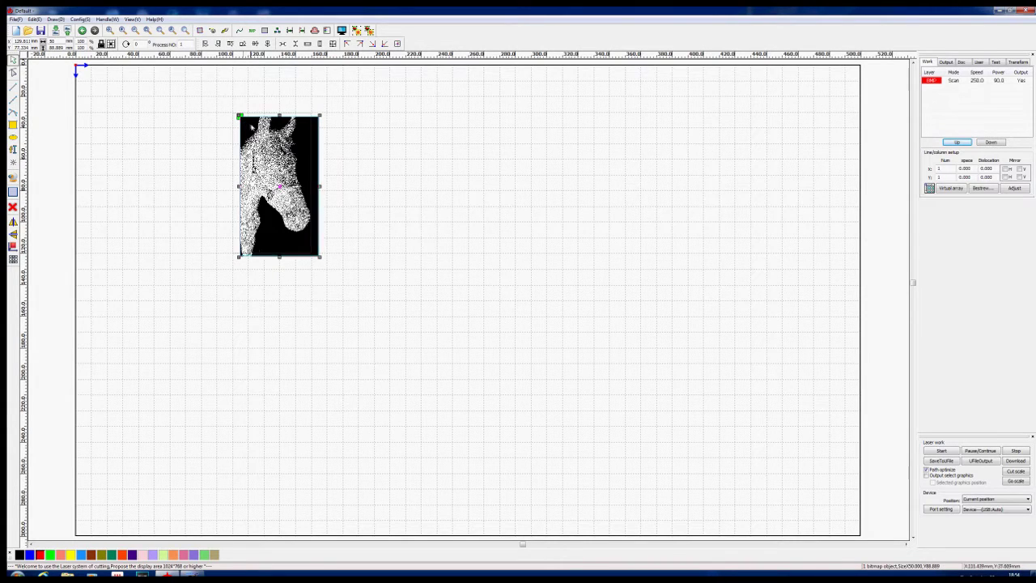
# - Move the horse image to the top-left corner, then draw and delete a horizontal test line
pyautogui.moveTo(240, 116); pyautogui.dragTo(95, 81)
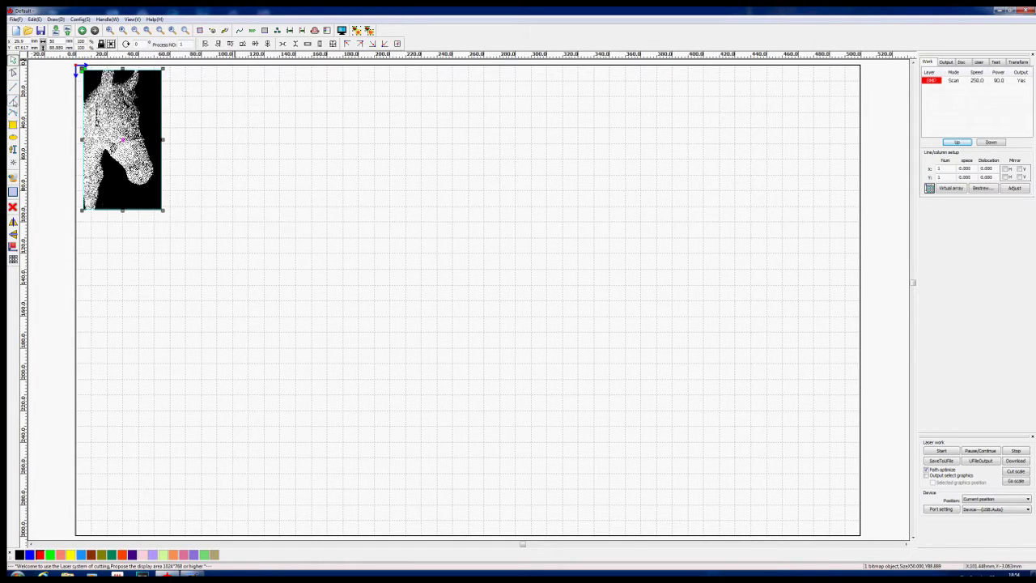
pyautogui.click(13, 99)
pyautogui.moveTo(136, 259)
pyautogui.mouseDown()
pyautogui.moveTo(335, 259)
pyautogui.moveTo(335, 274)
pyautogui.moveTo(338, 263)
pyautogui.mouseUp()
pyautogui.click(335, 259)
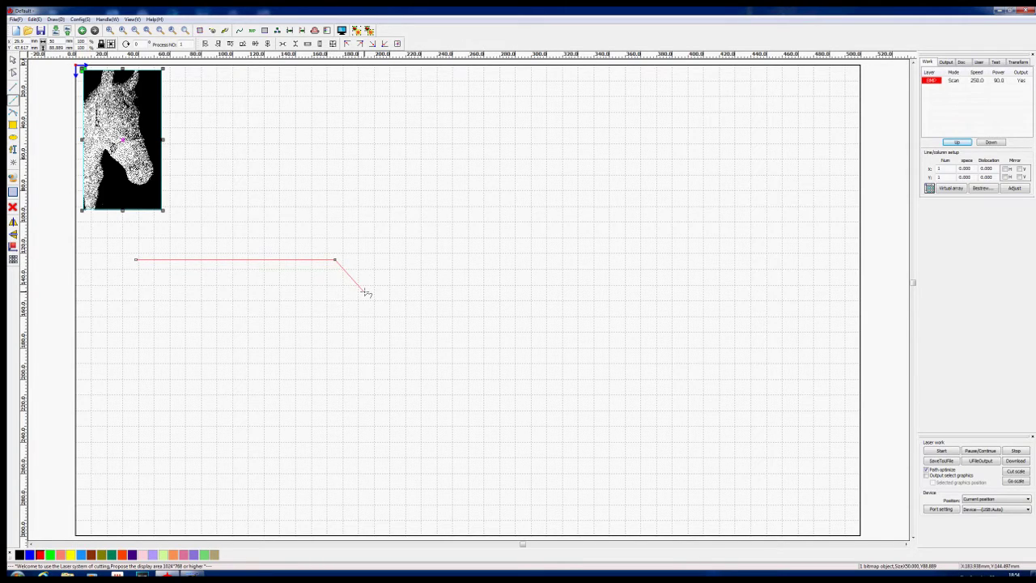
pyautogui.rightClick(366, 292)
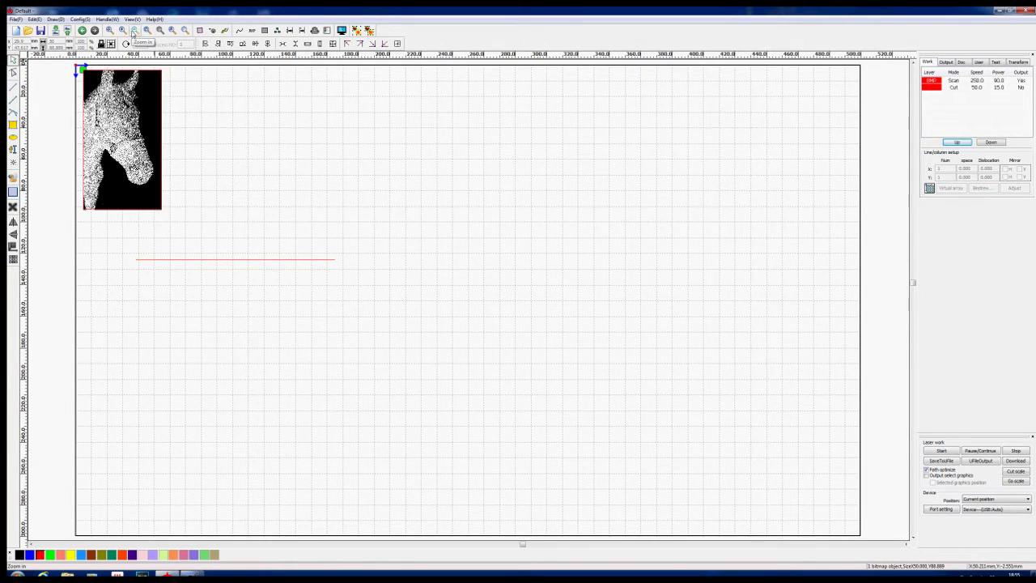
pyautogui.click(237, 260)
pyautogui.press('Delete')
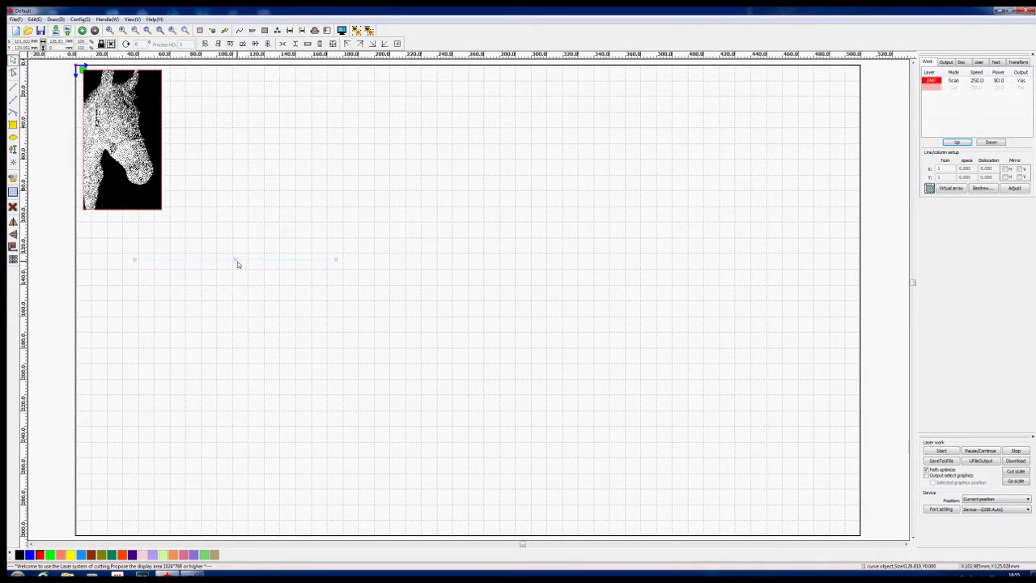
# - Rotate the horse image by -90° and move it back to the top-left corner
pyautogui.click(158, 105)
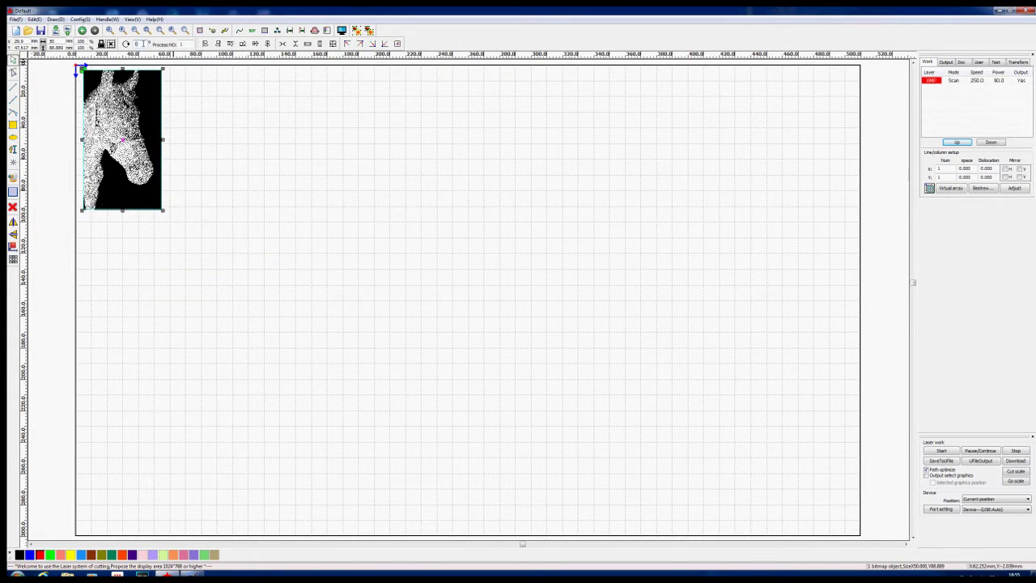
pyautogui.click(142, 43)
pyautogui.write('-90')
pyautogui.press('Return')
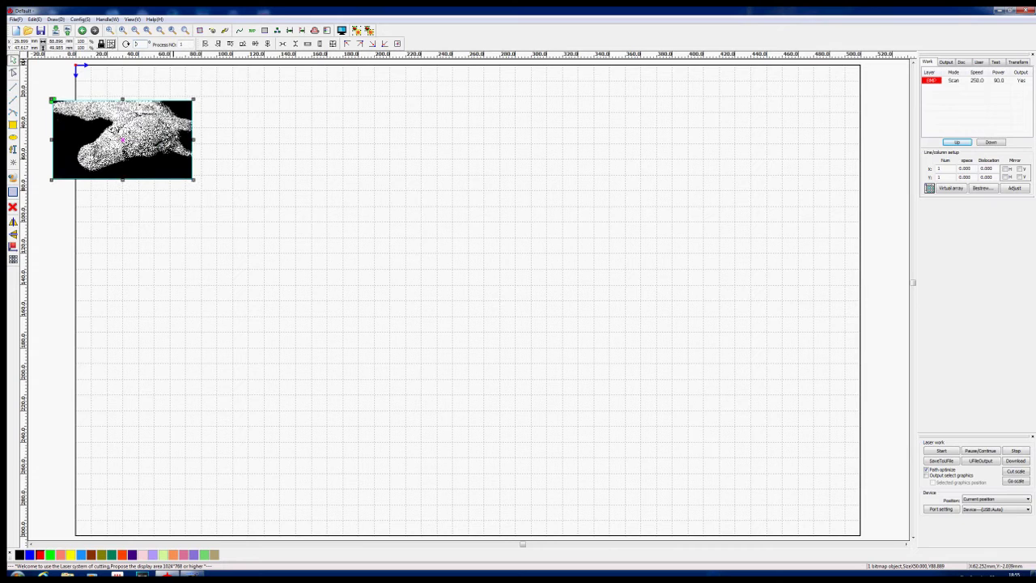
pyautogui.moveTo(121, 139); pyautogui.dragTo(155, 114)
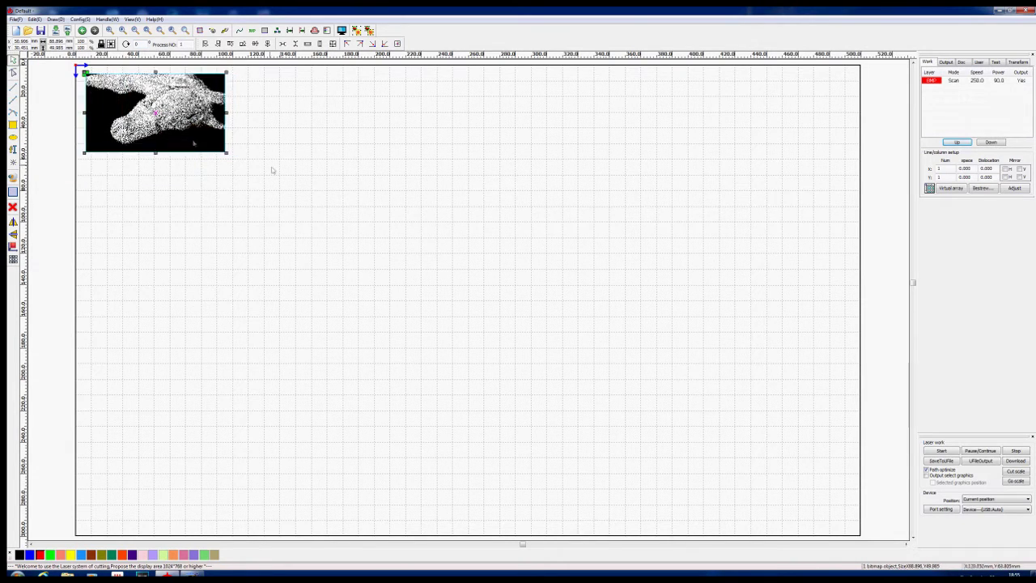
# - Open the red Scan layer's Layer Parameter settings and view the Processing Mode options
pyautogui.doubleClick(933, 81)
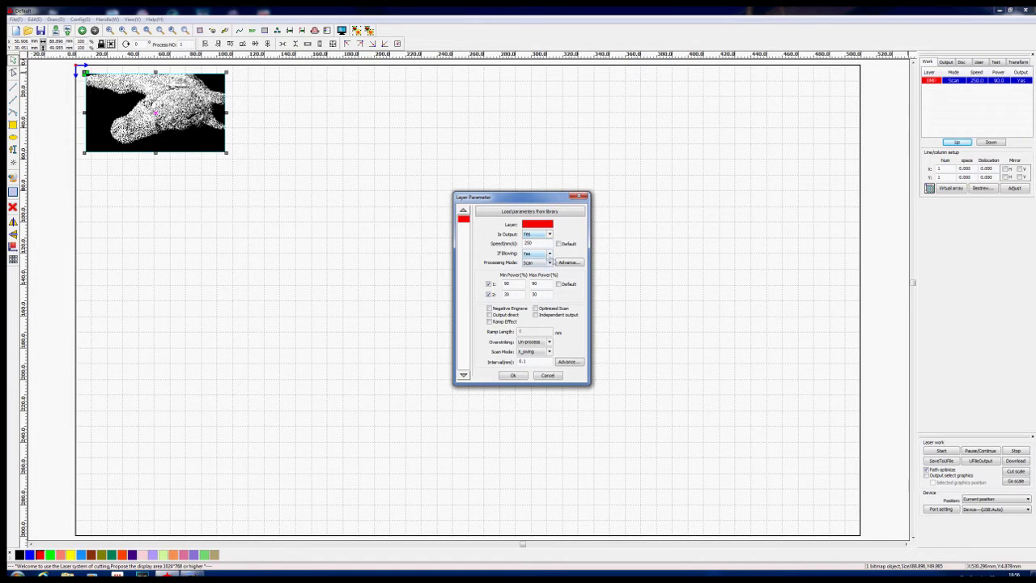
pyautogui.click(550, 263)
# - Keep Scan mode, disable the second power, edit minimum power, set 0.2 mm interval, and confirm
pyautogui.click(551, 267)
pyautogui.click(489, 294)
pyautogui.click(510, 284)
pyautogui.write('5')
pyautogui.doubleClick(525, 361)
pyautogui.press('BackSpace')
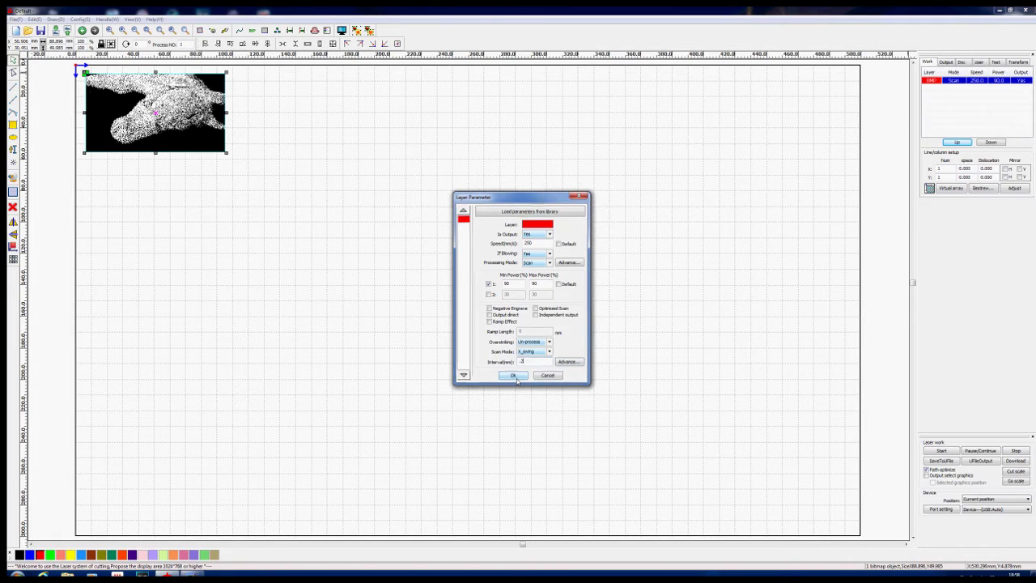
pyautogui.click(514, 377)
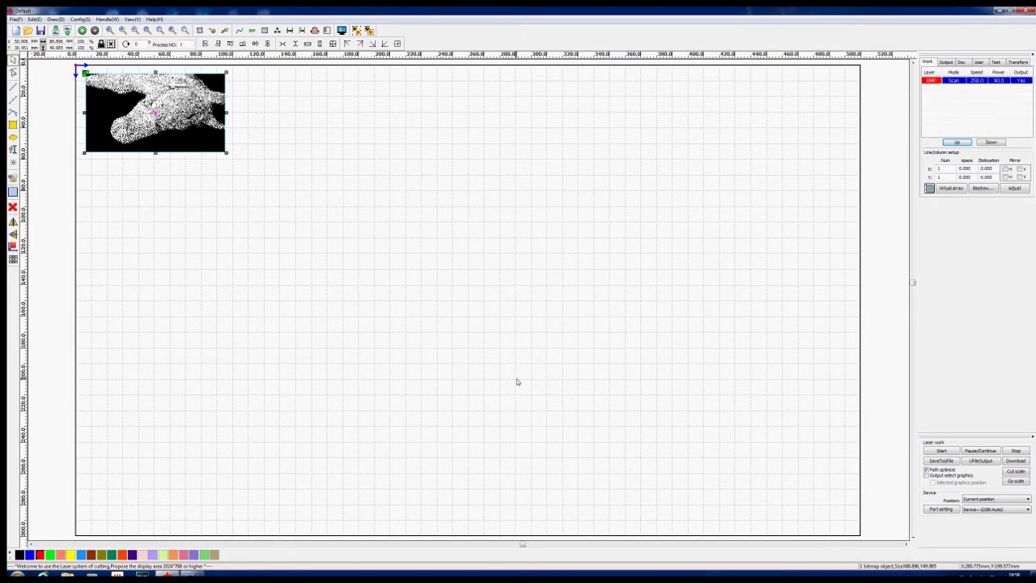
# - Save the job, browsing up to the 'A new learning lab' folder in Save As
pyautogui.click(15, 19)
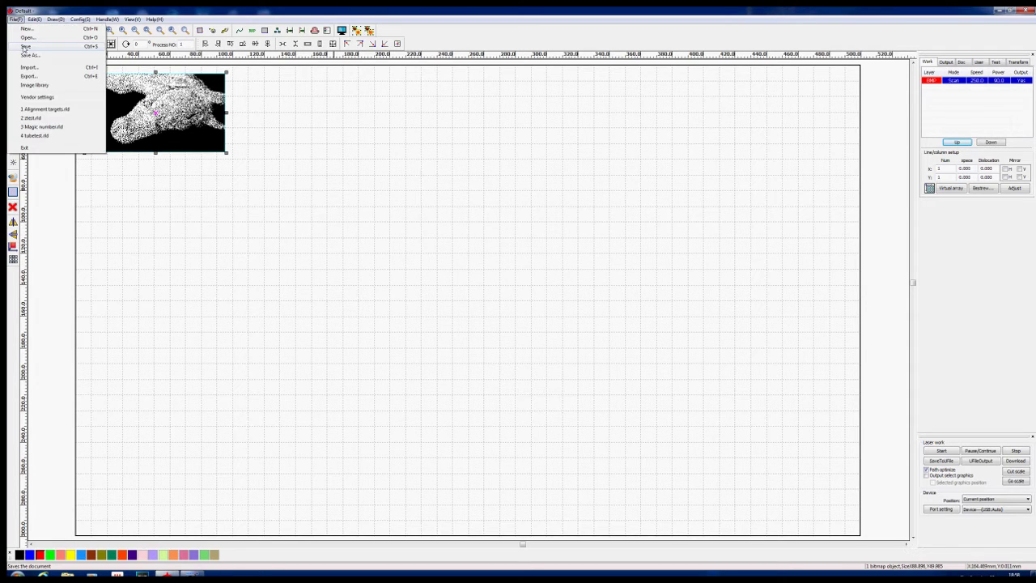
pyautogui.click(24, 46)
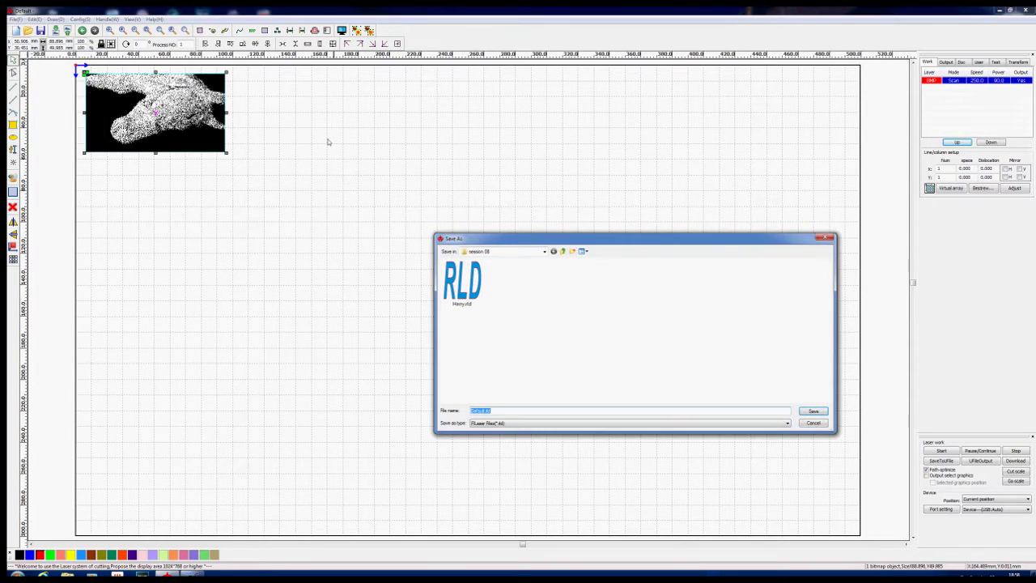
pyautogui.click(562, 252)
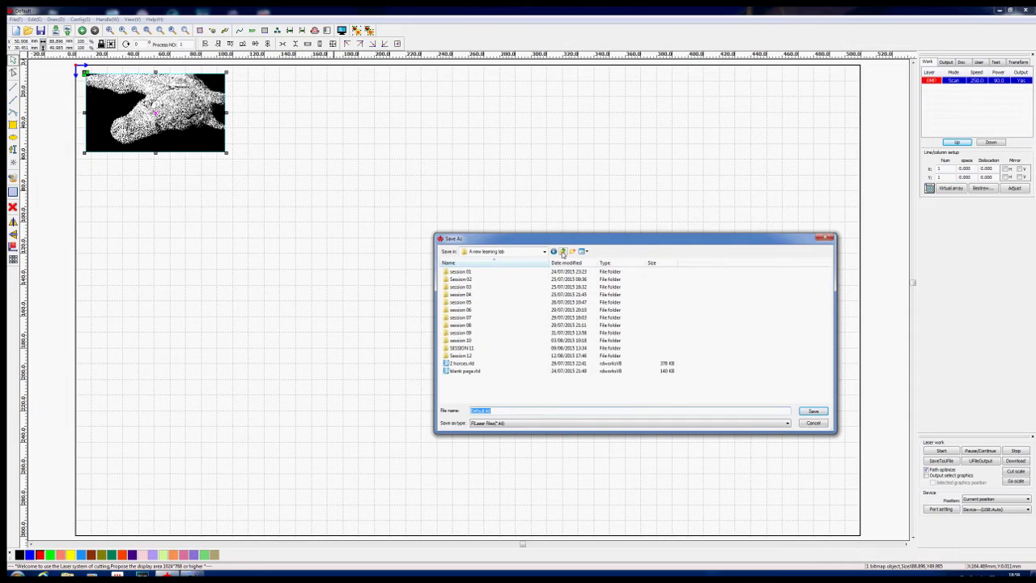